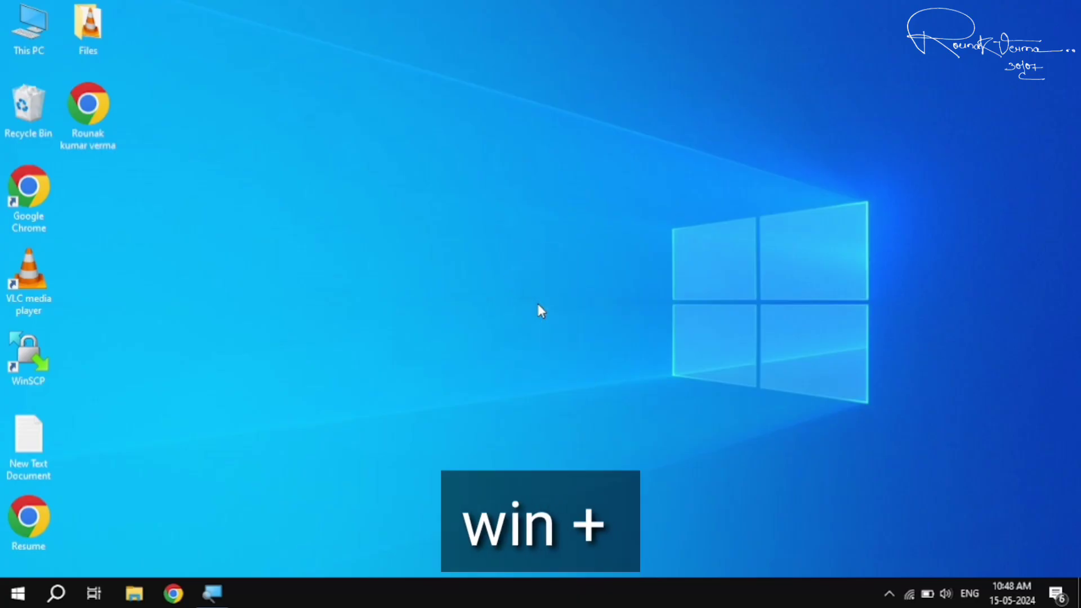
Open System Properties by running the command sysdm.cpl
{"action": "key", "text": "super+r"}
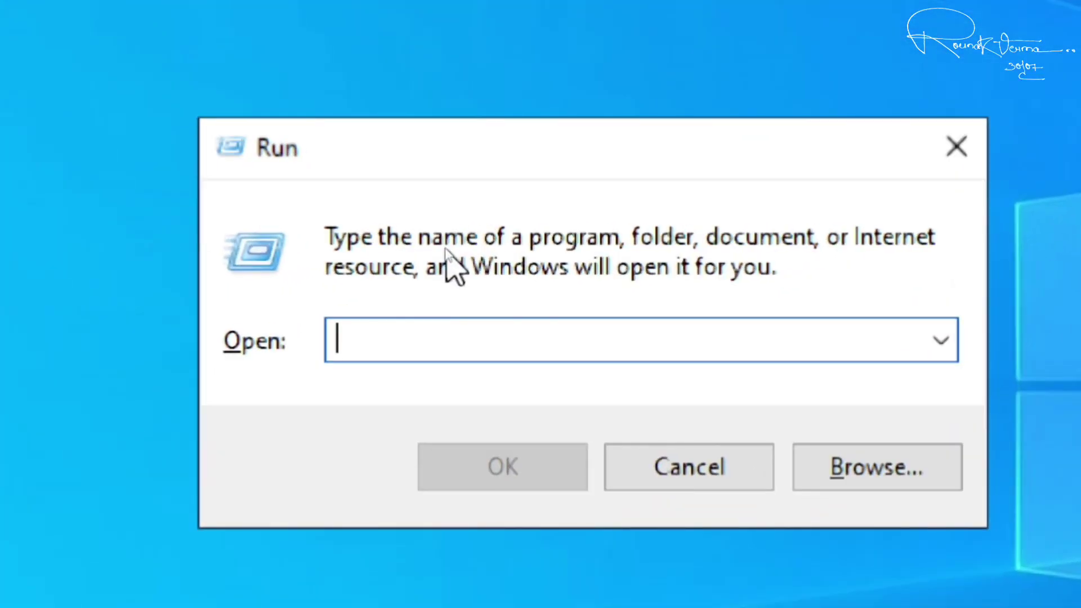
{"action": "type", "text": "sysdm."}
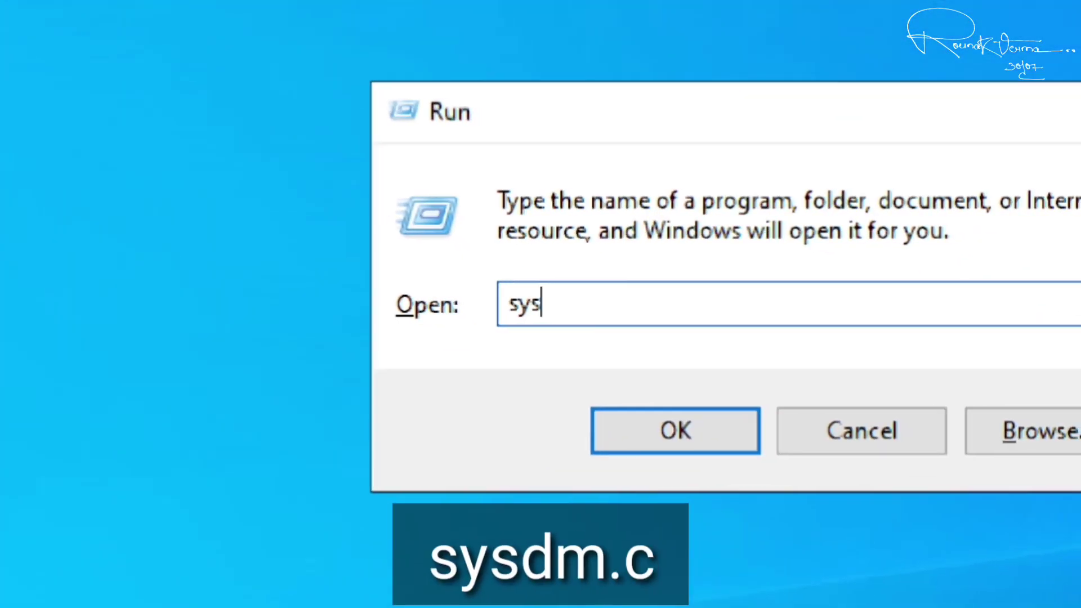
{"action": "type", "text": "cpl"}
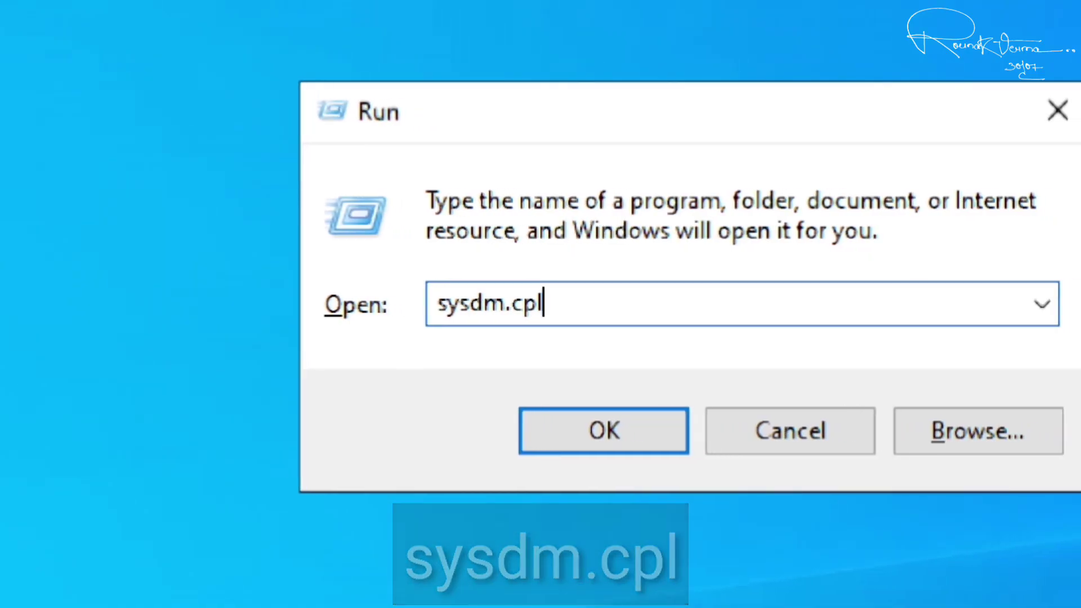
{"action": "left_click", "coordinate": [616, 437]}
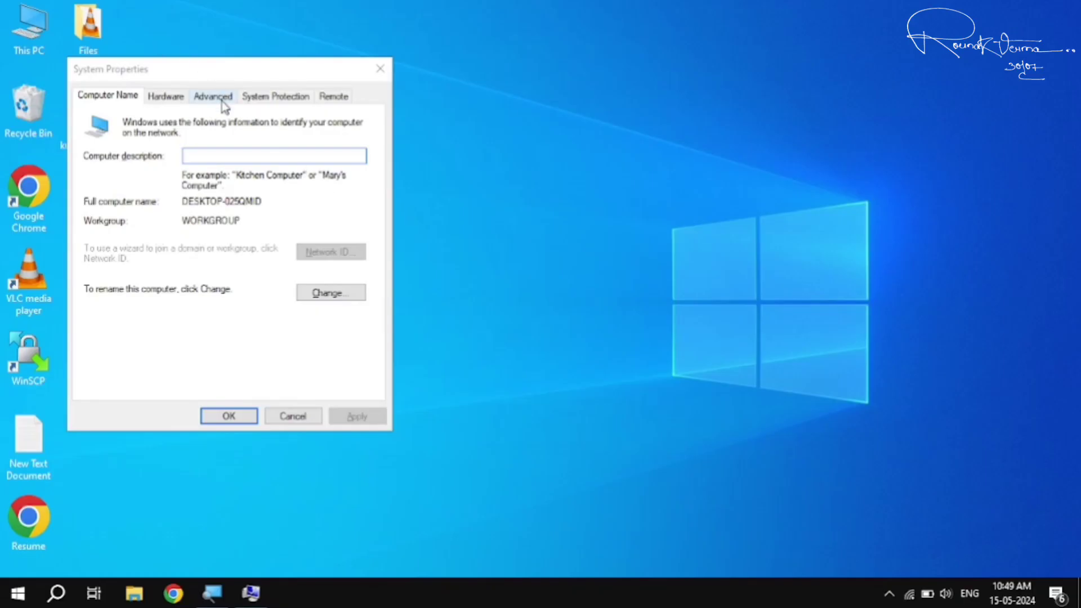
Open the Virtual Memory settings from the advanced performance options of System Properties
{"action": "left_click", "coordinate": [222, 102]}
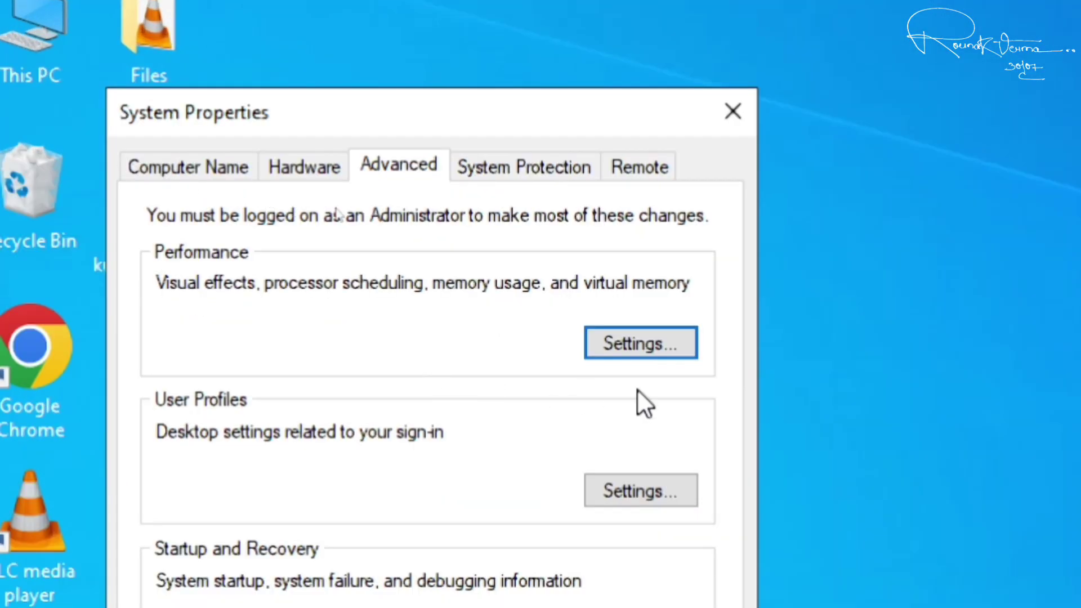
{"action": "left_click", "coordinate": [345, 187]}
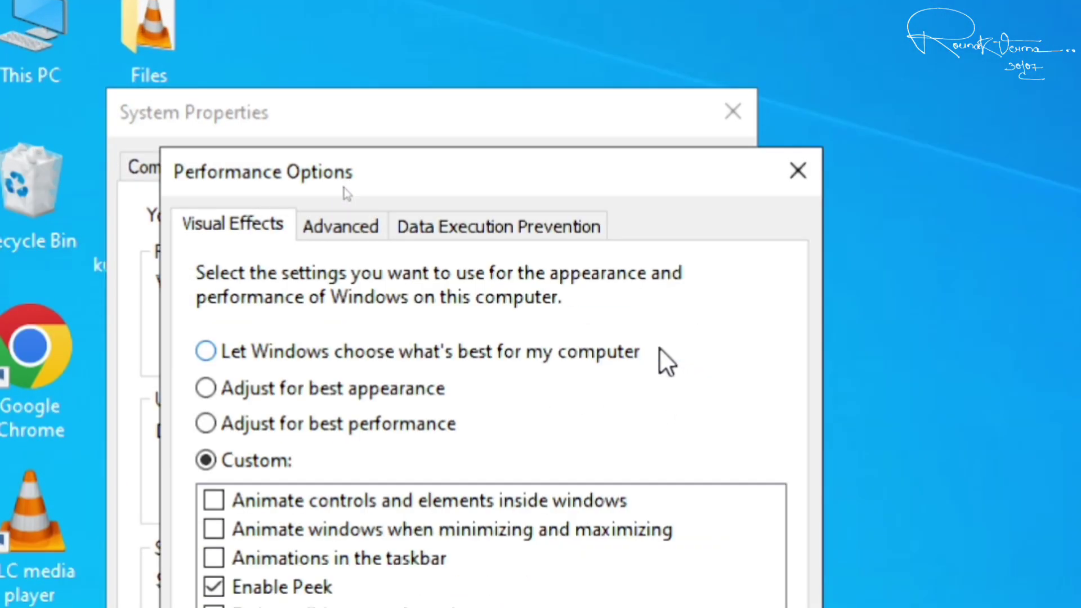
{"action": "left_click", "coordinate": [338, 226]}
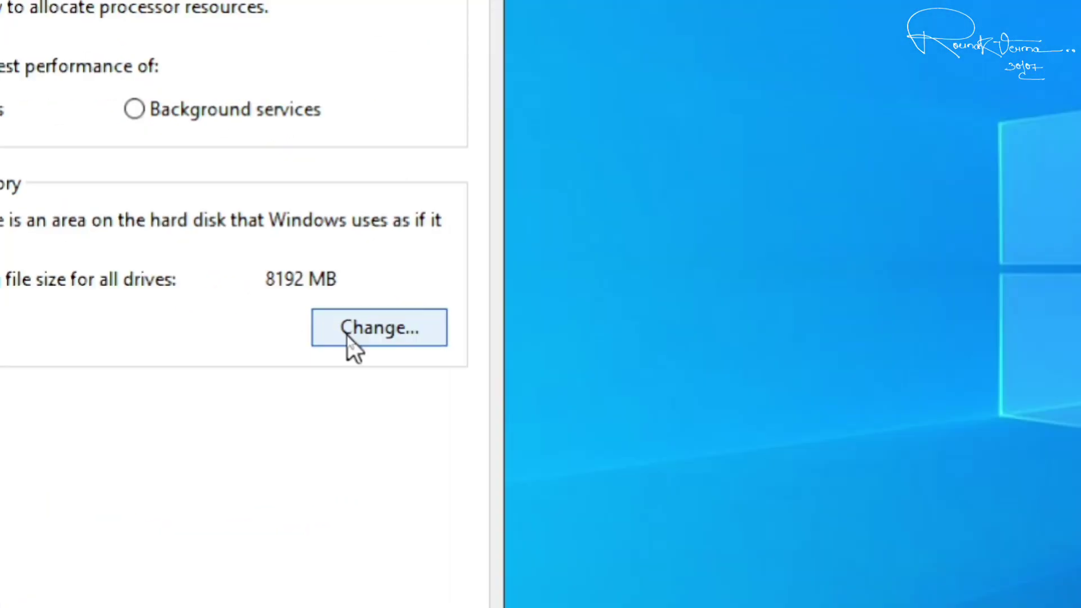
{"action": "left_click", "coordinate": [347, 337]}
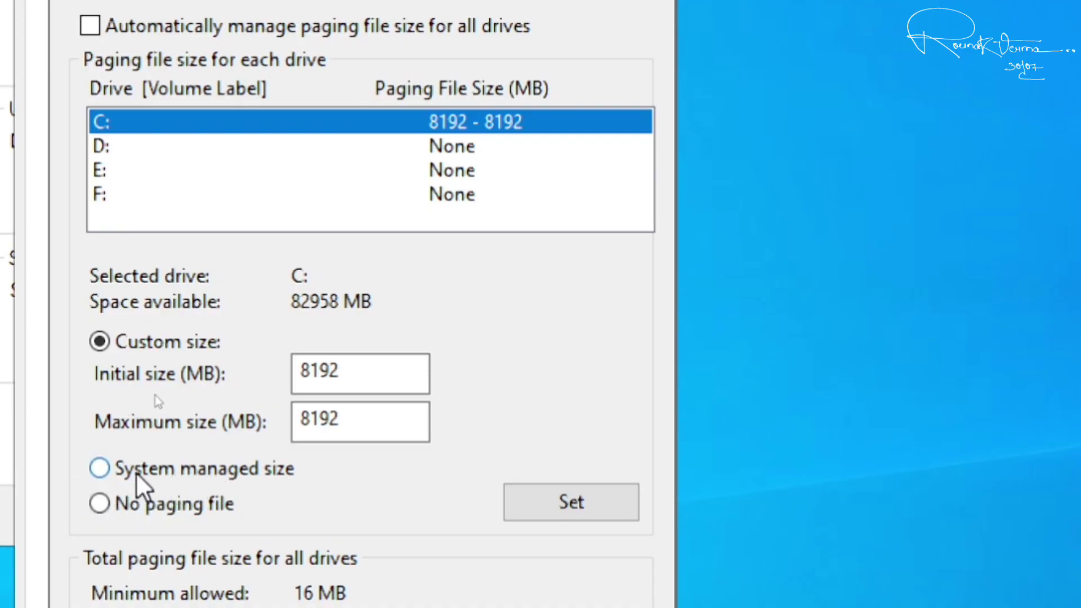
Set the paging file of drive C: to System managed size and confirm the virtual memory change
{"action": "left_click", "coordinate": [100, 469]}
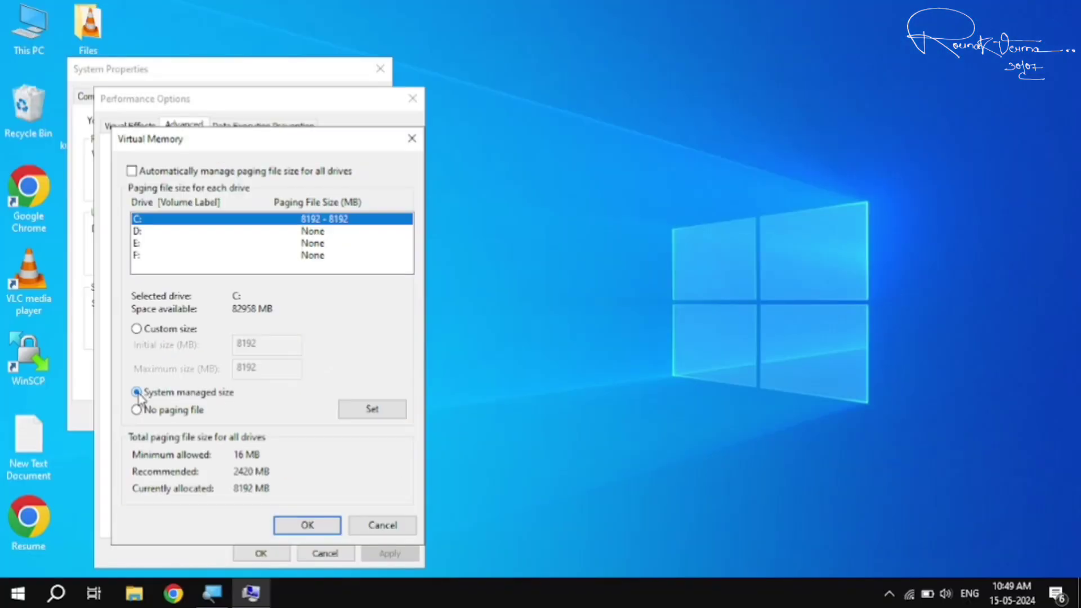
{"action": "left_click", "coordinate": [375, 410]}
{"action": "left_click", "coordinate": [307, 525]}
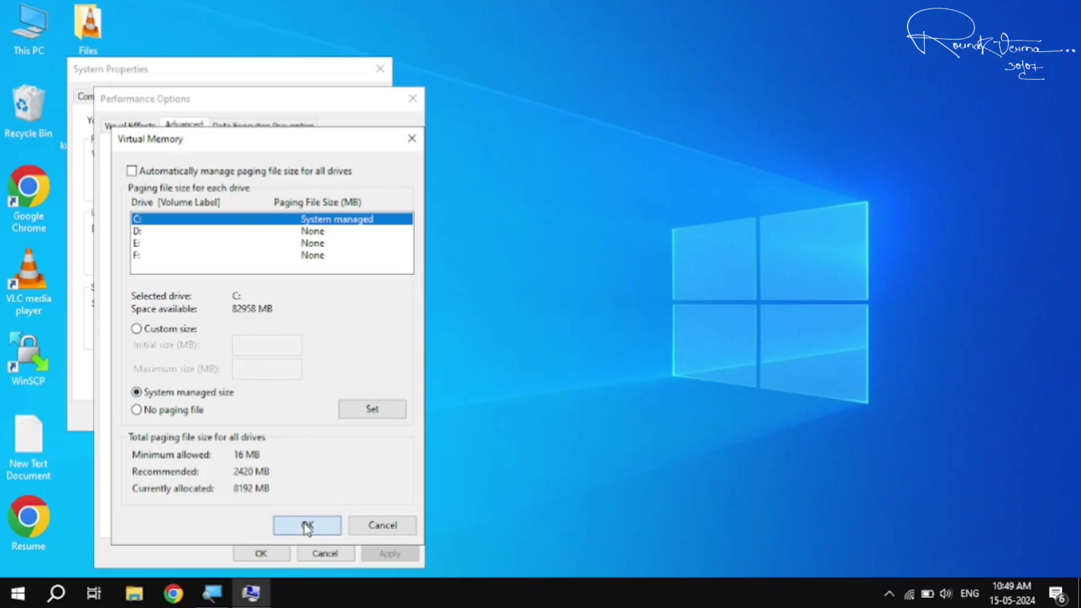
{"action": "left_click", "coordinate": [653, 351]}
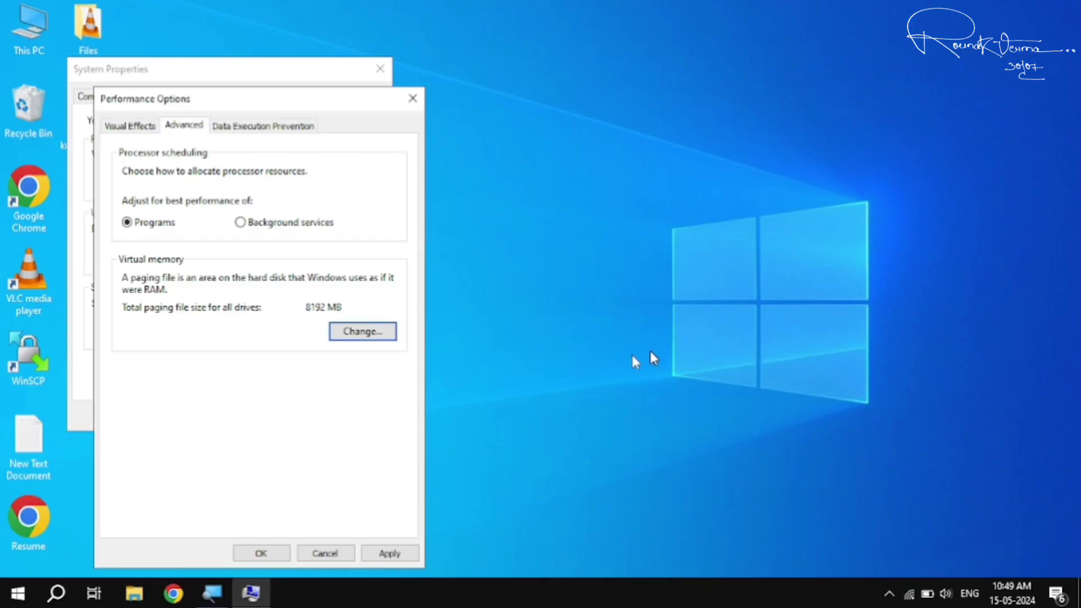
Apply the performance options and close System Properties without restarting the computer
{"action": "left_click", "coordinate": [391, 554]}
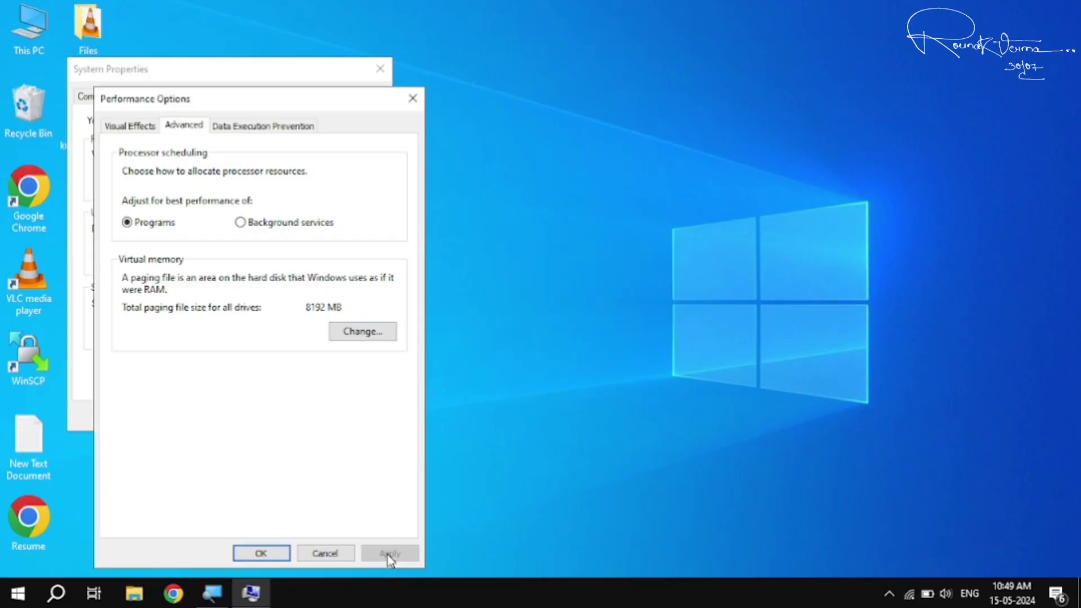
{"action": "left_click", "coordinate": [272, 556]}
{"action": "left_click", "coordinate": [227, 416]}
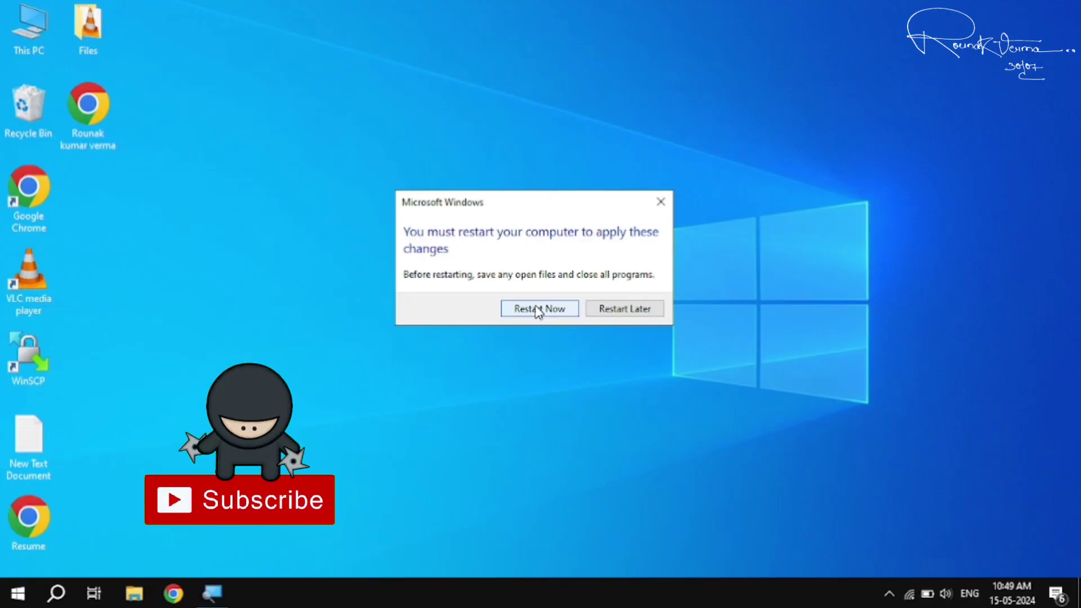
{"action": "left_click", "coordinate": [660, 203]}
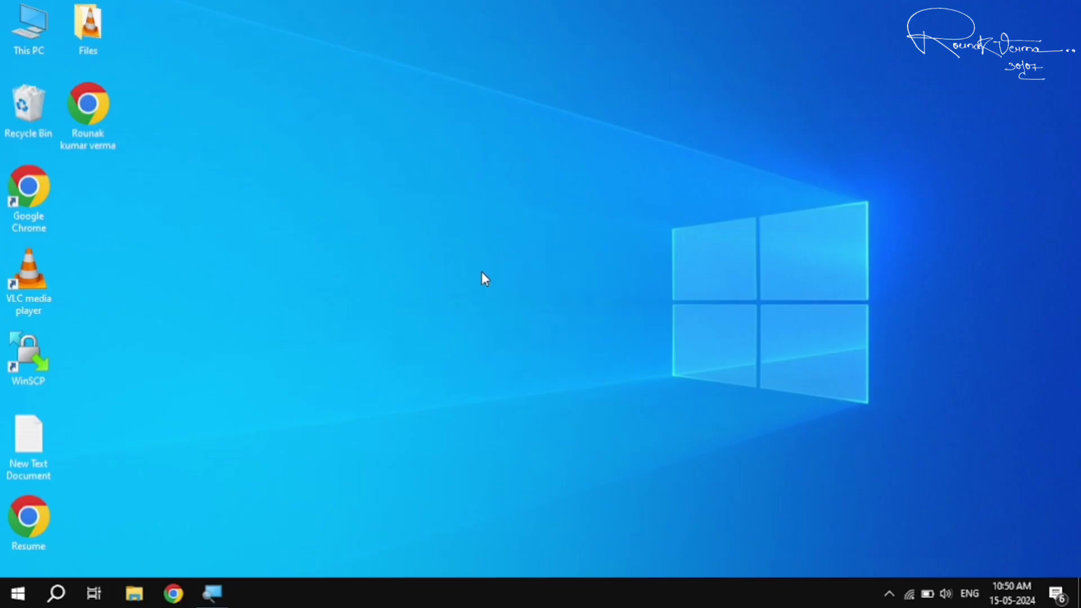
Open the Local Group Policy Editor by running gpedit.msc, and widen its tree pane
{"action": "key", "text": "super+r"}
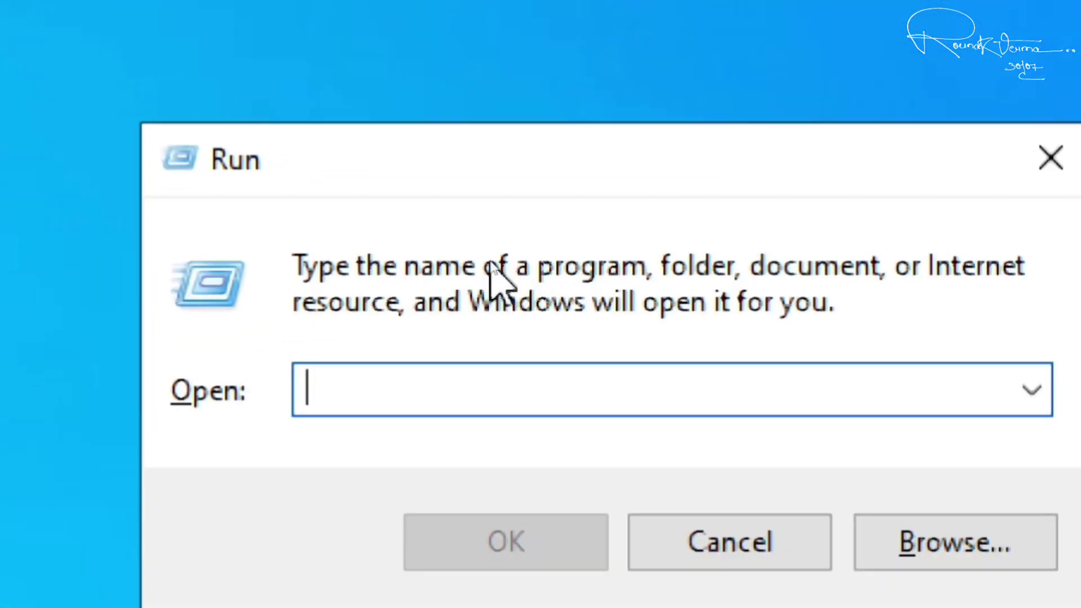
{"action": "type", "text": "gpedit"}
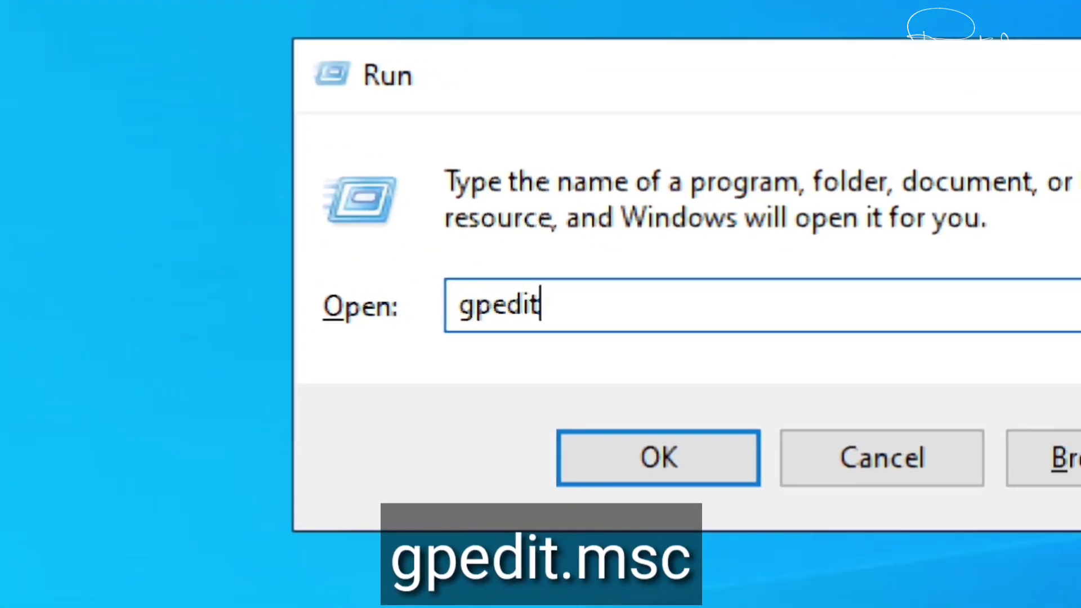
{"action": "type", "text": ".msc"}
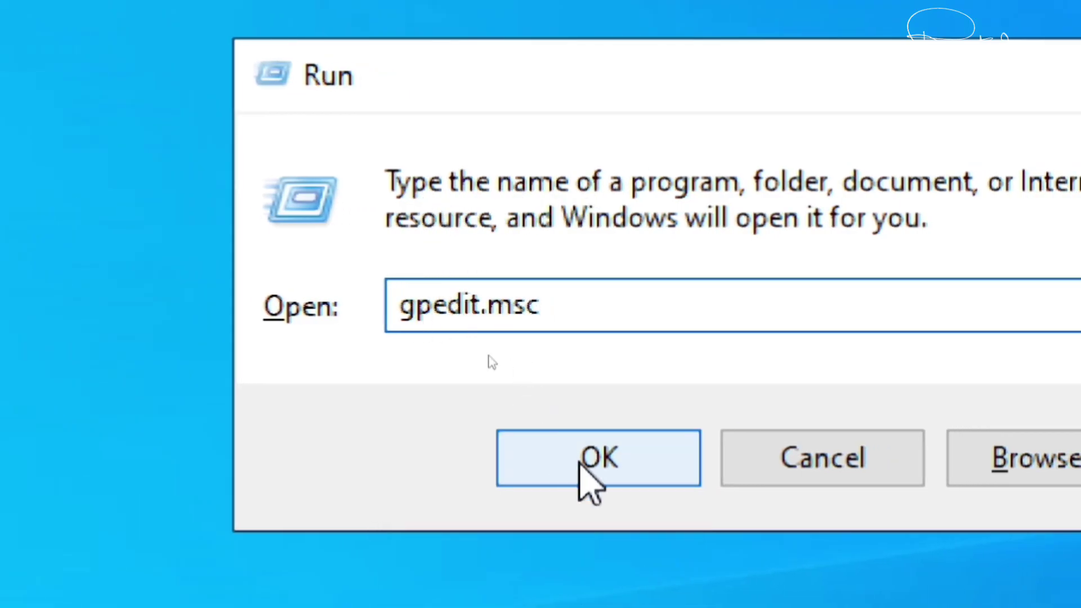
{"action": "left_click", "coordinate": [579, 464]}
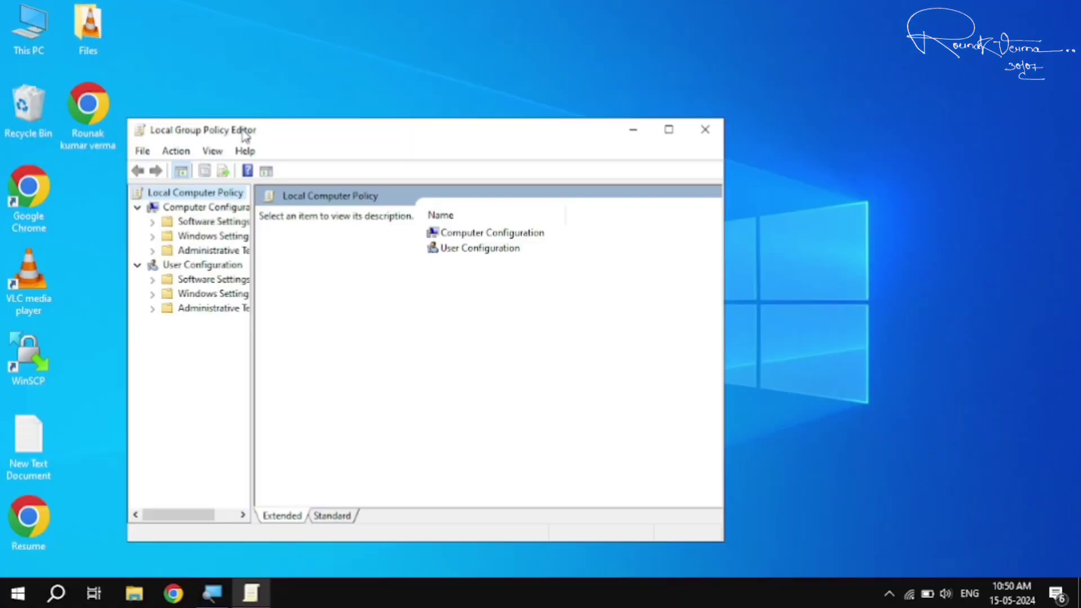
{"action": "left_click_drag", "start_coordinate": [253, 370], "coordinate": [322, 360]}
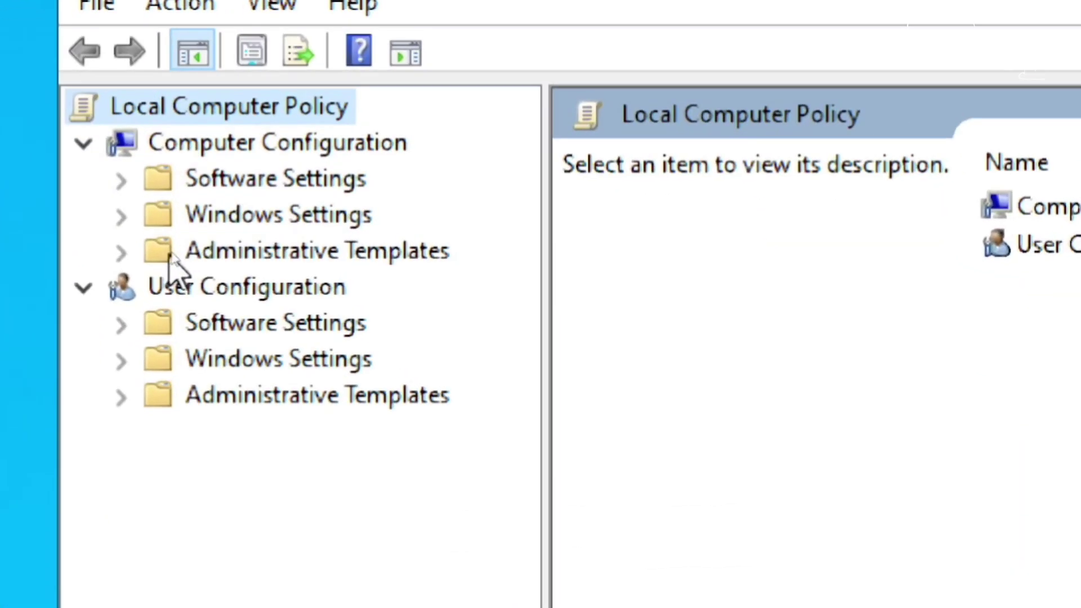
Open the Windows Resource Exhaustion Detection and Resolution policies under Computer Configuration, Administrative Templates, System, Troubleshooting and Diagnostics
{"action": "left_click", "coordinate": [242, 260]}
{"action": "left_click", "coordinate": [119, 253]}
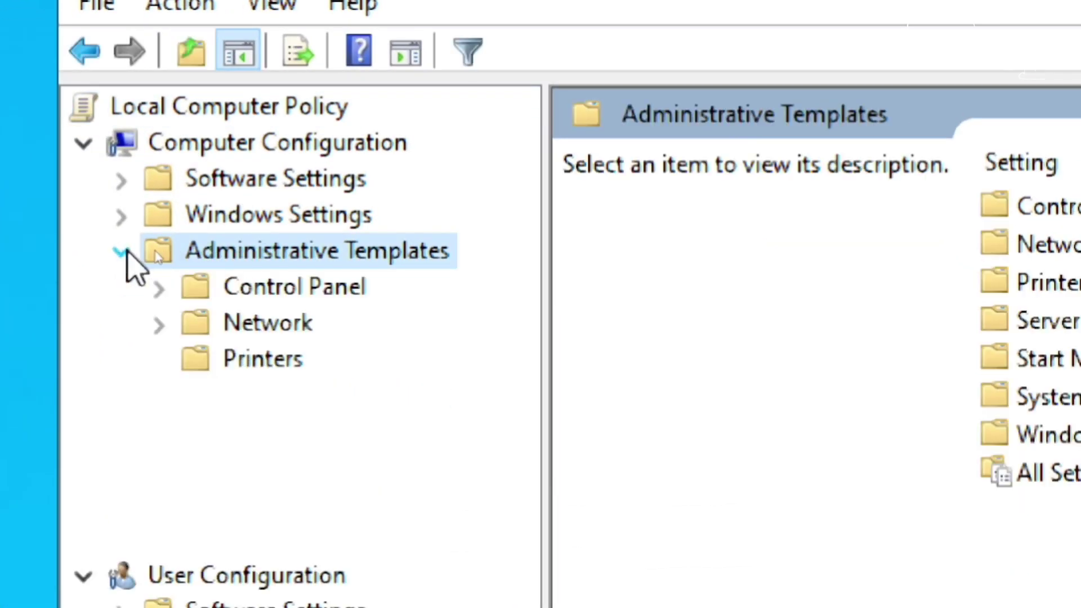
{"action": "left_click", "coordinate": [245, 472]}
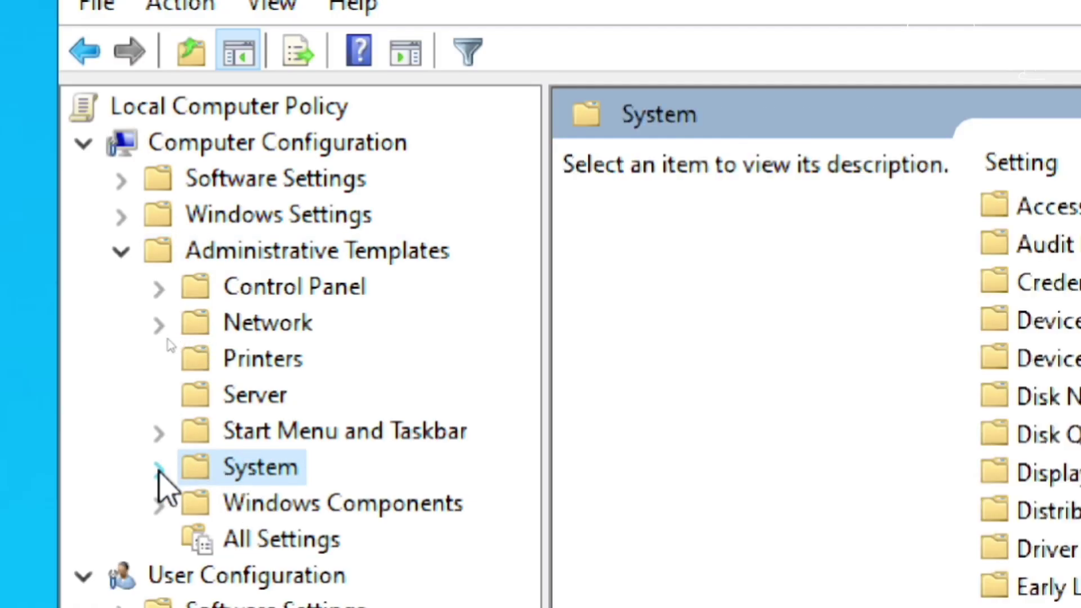
{"action": "left_click", "coordinate": [160, 470]}
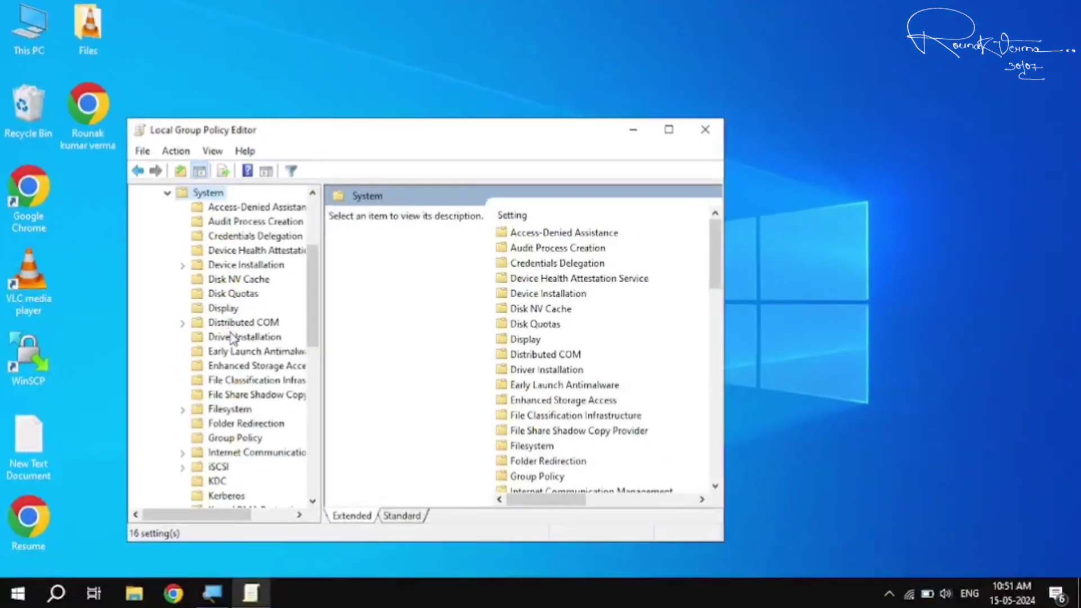
{"action": "left_click_drag", "start_coordinate": [320, 411], "coordinate": [363, 411]}
{"action": "left_click_drag", "start_coordinate": [350, 331], "coordinate": [355, 398]}
{"action": "scroll", "coordinate": [283, 403], "scroll_direction": "down", "scroll_amount": 5}
{"action": "left_click", "coordinate": [283, 405]}
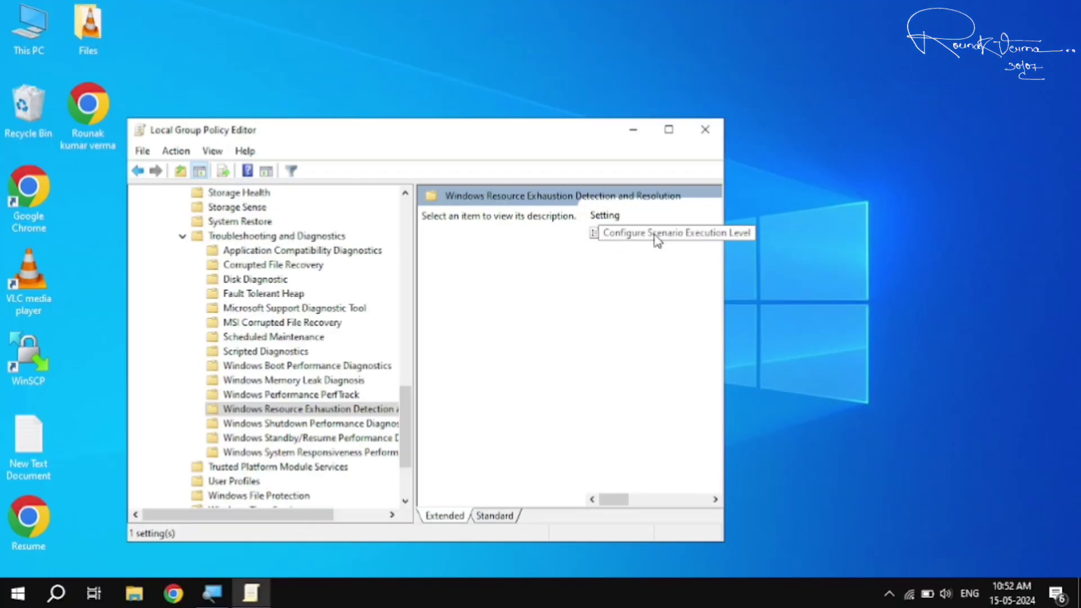
Set the Configure Scenario Execution Level policy to Disabled, apply it, and close the Local Group Policy Editor
{"action": "left_click", "coordinate": [635, 237]}
{"action": "double_click", "coordinate": [635, 238]}
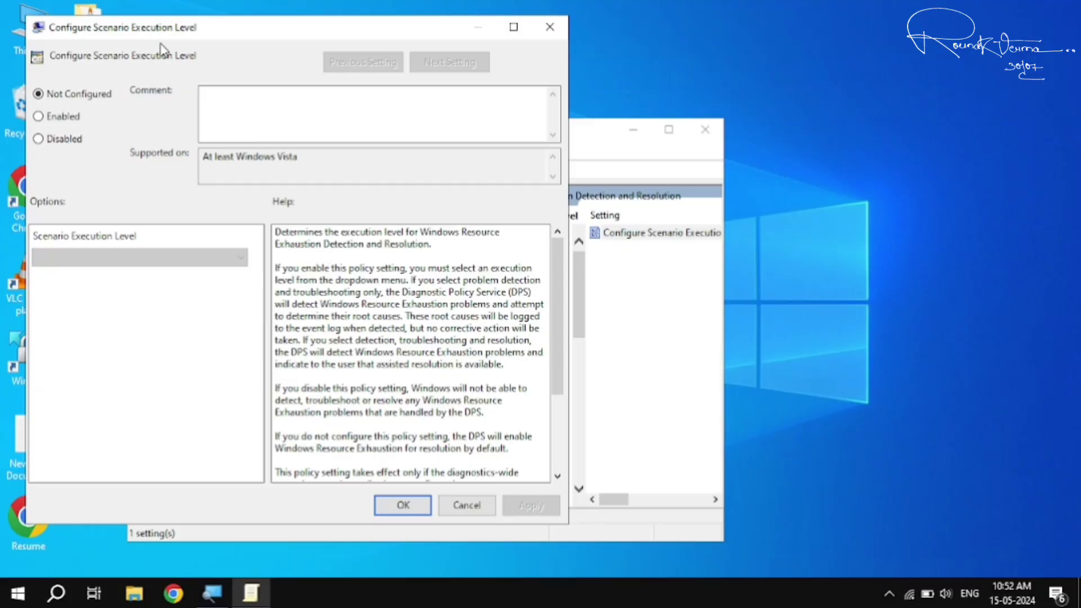
{"action": "left_click_drag", "start_coordinate": [217, 36], "coordinate": [353, 47]}
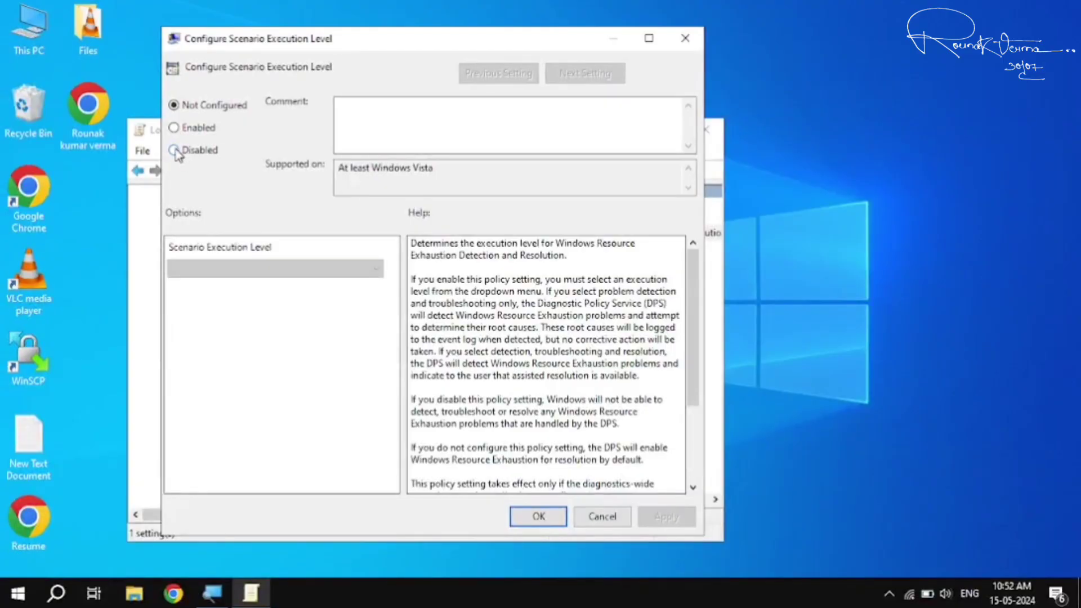
{"action": "left_click", "coordinate": [175, 152]}
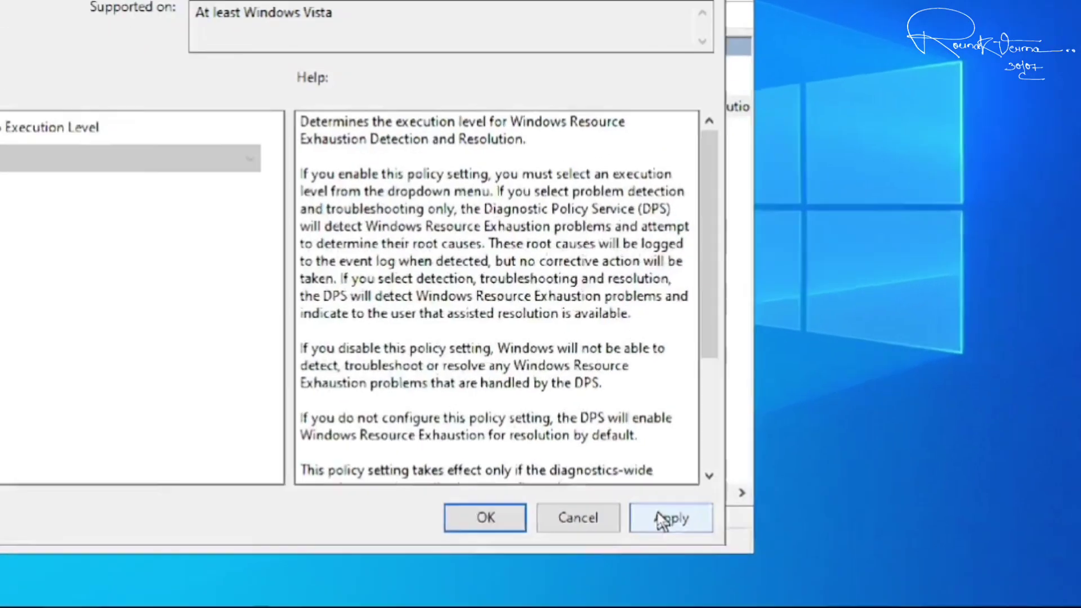
{"action": "left_click", "coordinate": [663, 521]}
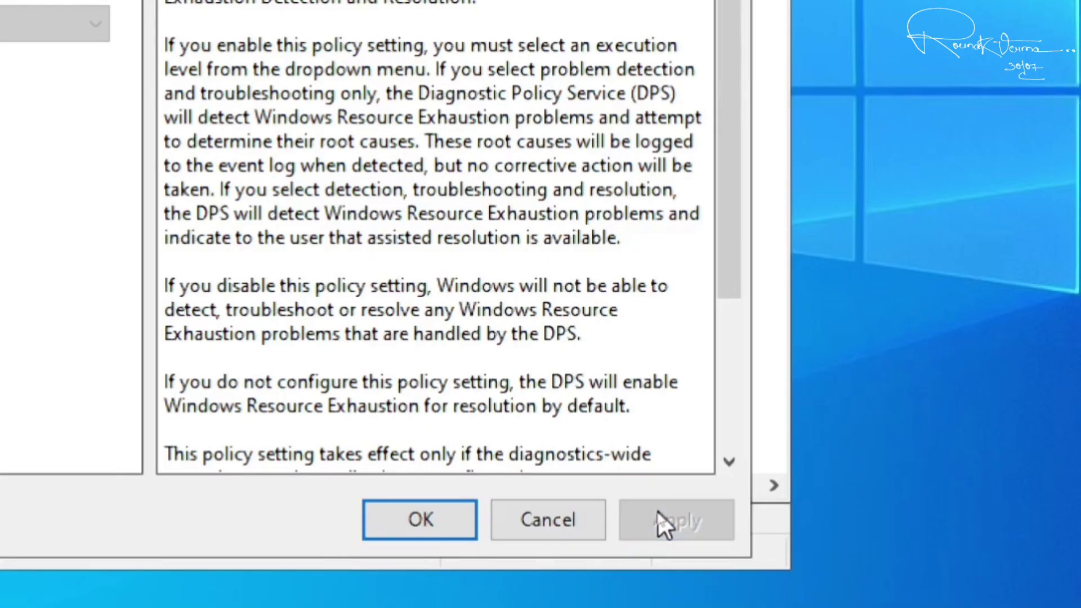
{"action": "left_click", "coordinate": [484, 520]}
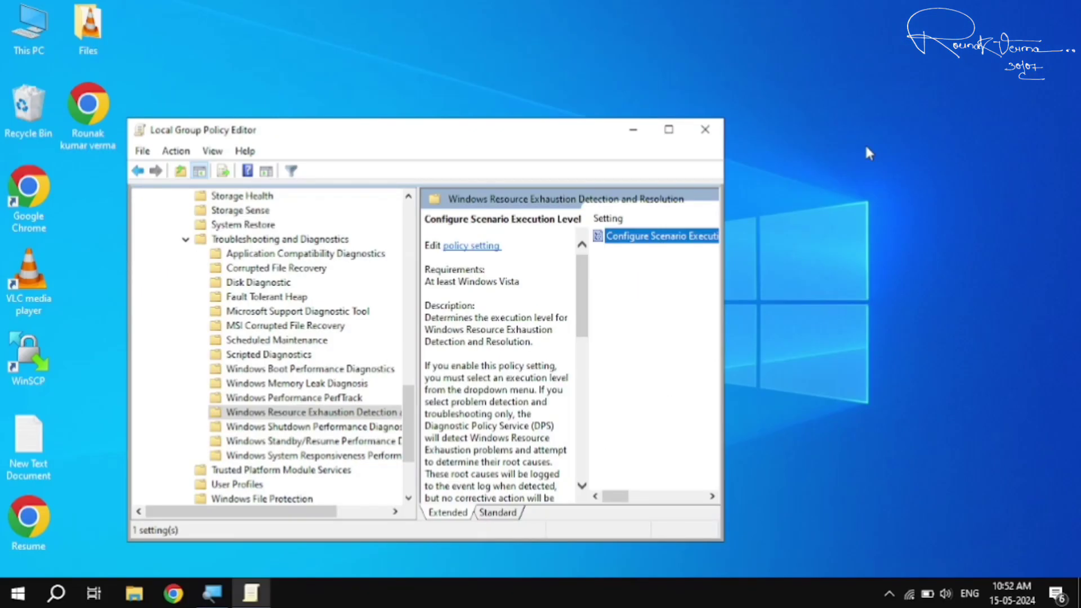
{"action": "left_click", "coordinate": [704, 128]}
{"action": "left_click", "coordinate": [18, 593]}
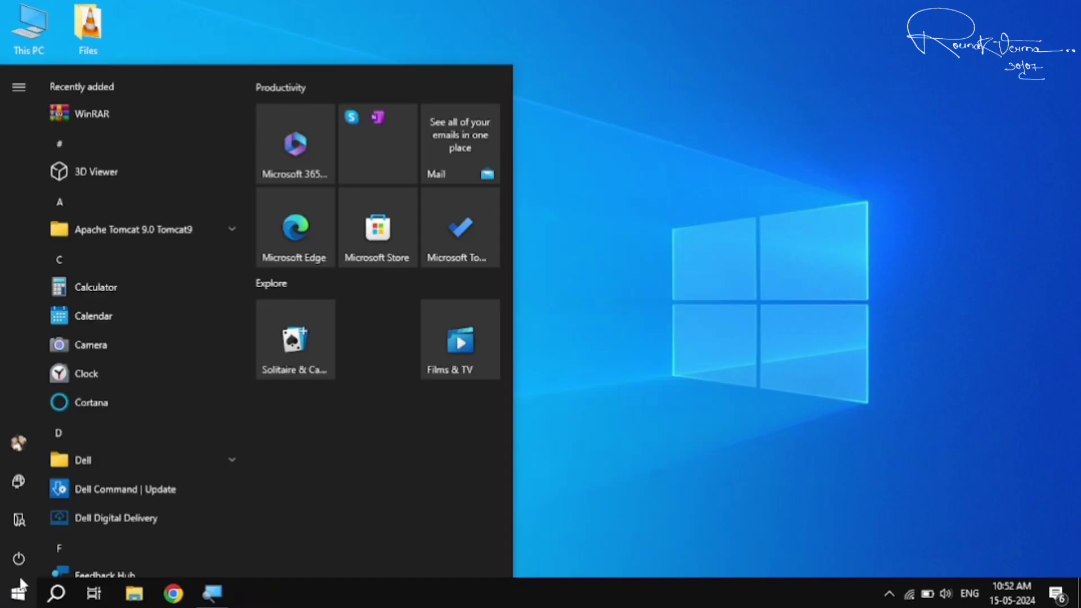
{"action": "left_click", "coordinate": [18, 563]}
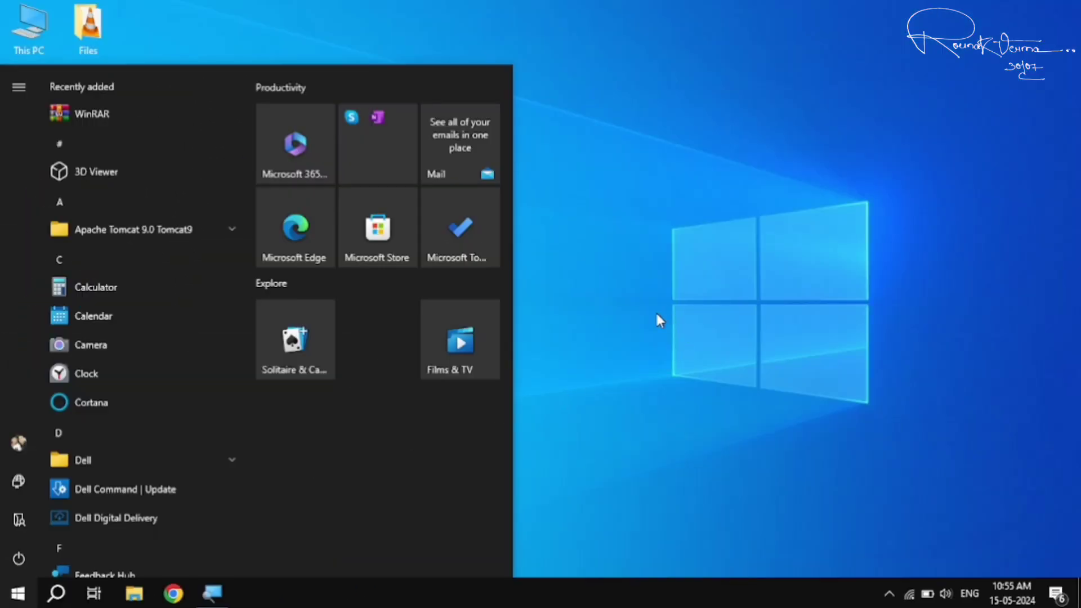
{"action": "left_click", "coordinate": [599, 302]}
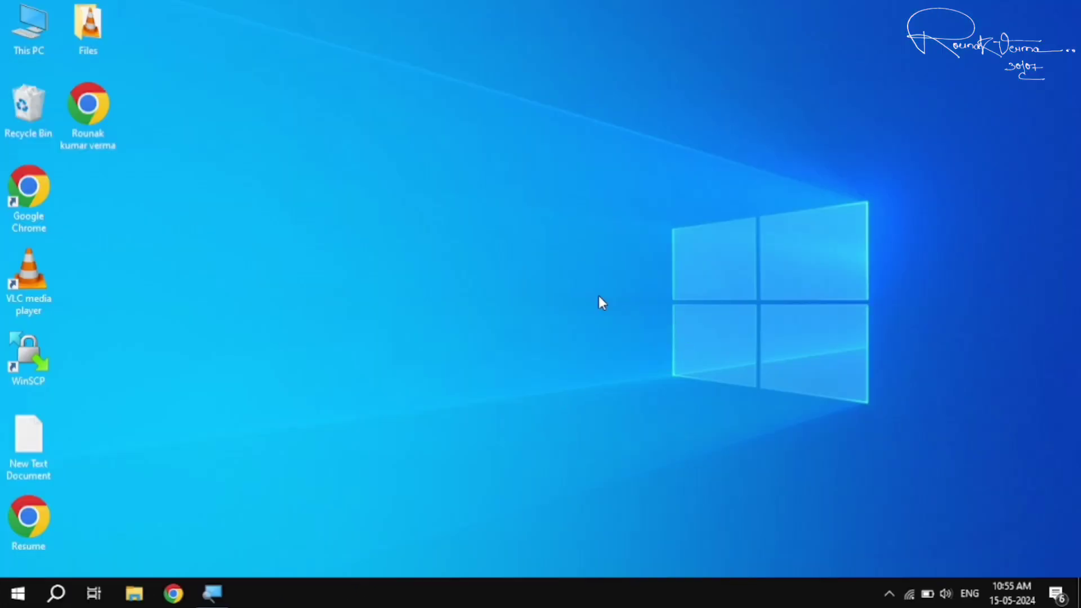